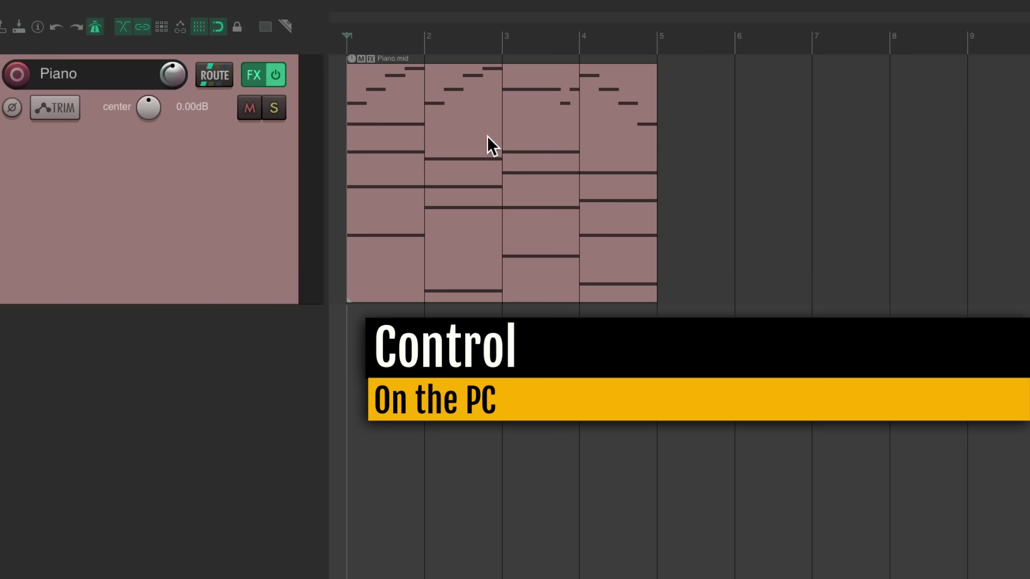
Step: Ctrl-drag a copy of Piano.mid to bar 5 and raise its upper chord notes to D5
drag(487, 136, 773, 129)
drag(710, 130, 710, 129)
double_click(710, 142)
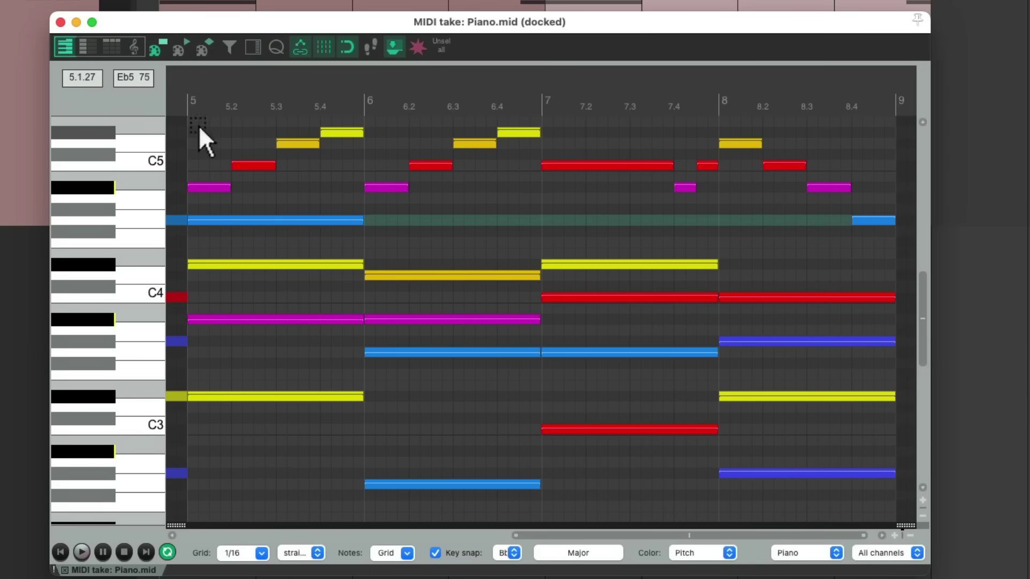
drag(200, 129, 870, 226)
drag(210, 187, 207, 143)
Step: Play the edited copy, then play the project back from bar 1
scroll(207, 142, up, 5)
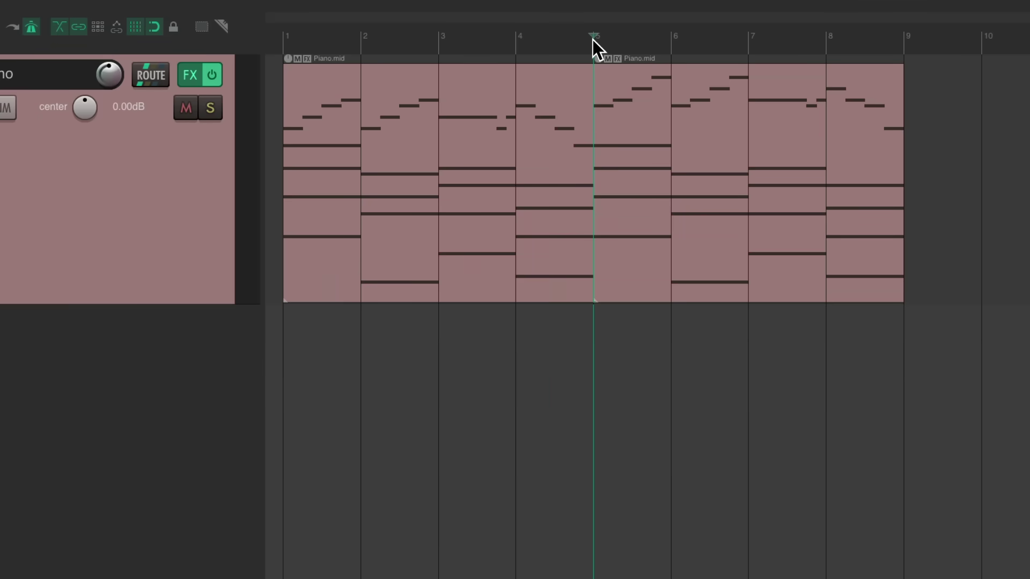
key(space)
key(space)
click(281, 39)
key(space)
key(space)
Step: Delete the edited bar 5 Piano.mid item, put a pooled copy at bar 5, and deselect it
click(633, 132)
key(Delete)
drag(475, 157, 726, 118)
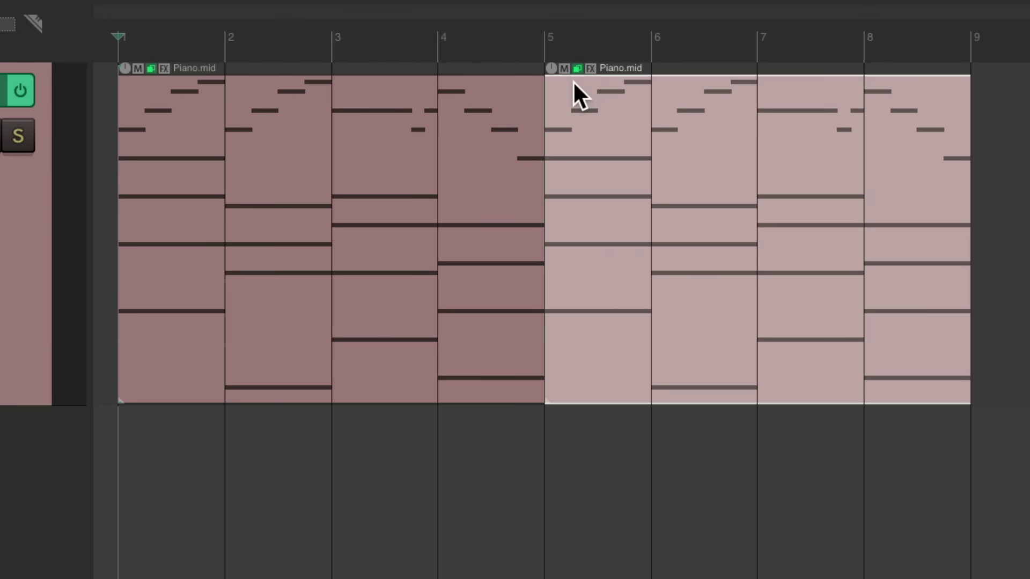
key(Escape)
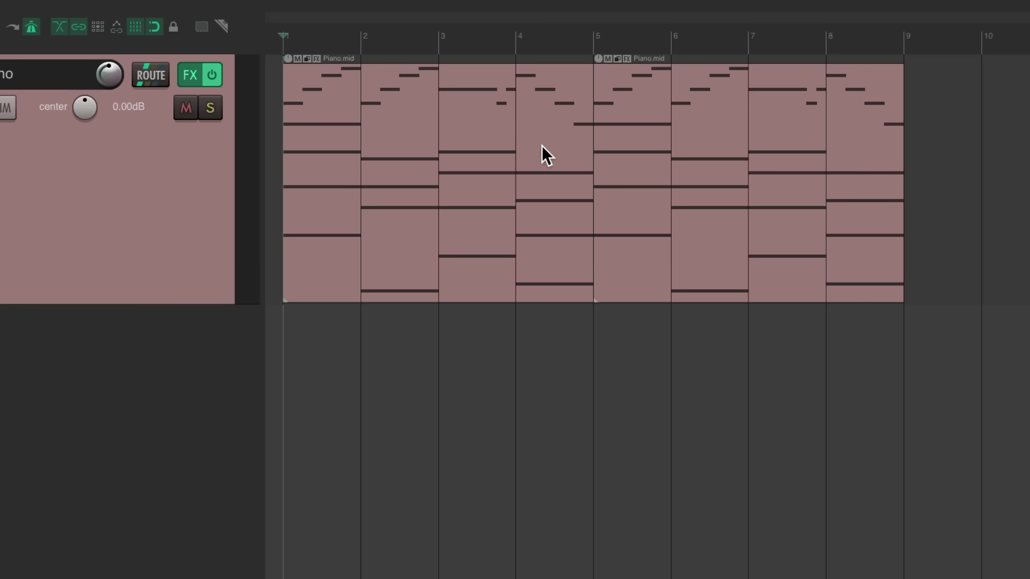
Step: In the bar 5 pooled copy, move the upper chord notes from Bb4 up to D5
double_click(617, 136)
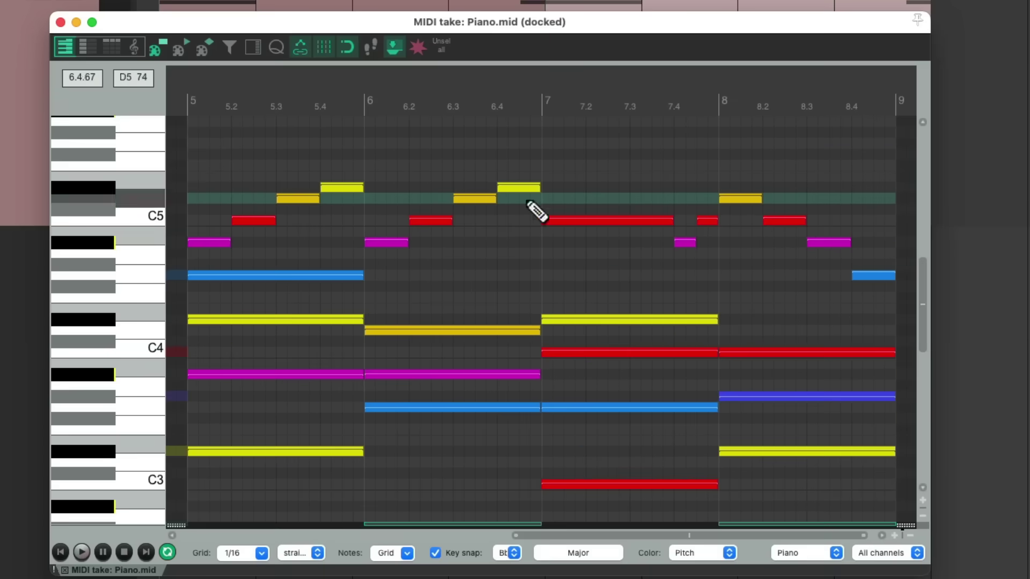
drag(199, 159, 866, 273)
drag(219, 243, 217, 190)
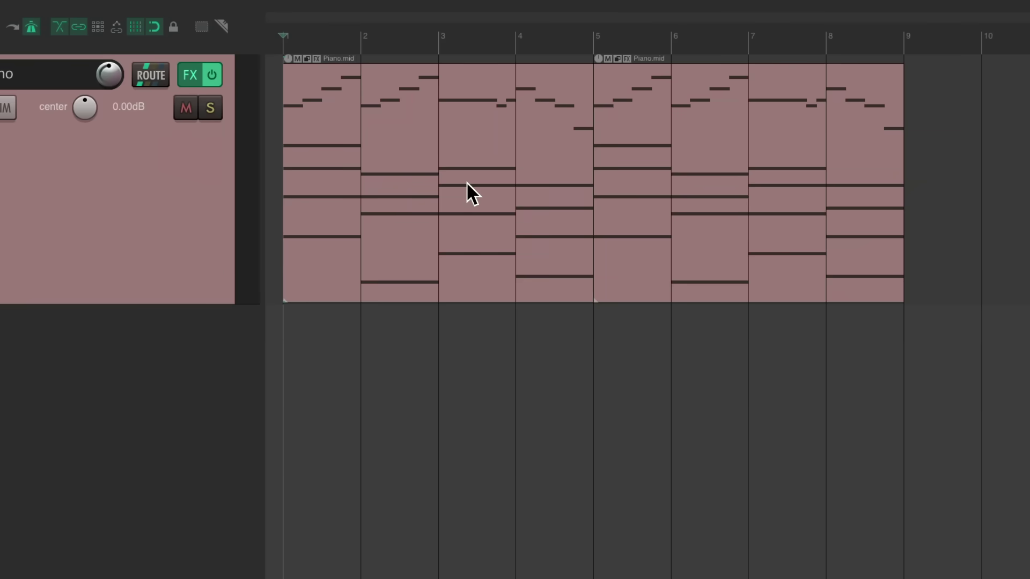
key(ctrl+z)
key(ctrl+z)
key(ctrl+z)
Step: Copy the bar 5 Piano.mid item to bar 9 and un-pool the bar 5 item
drag(539, 11, 478, 24)
drag(550, 144, 775, 137)
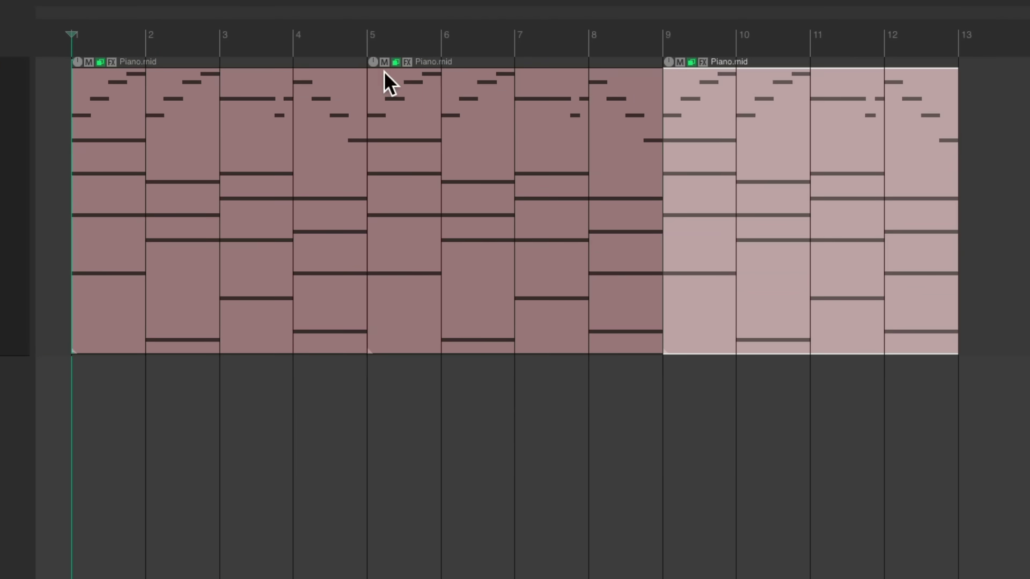
click(388, 71)
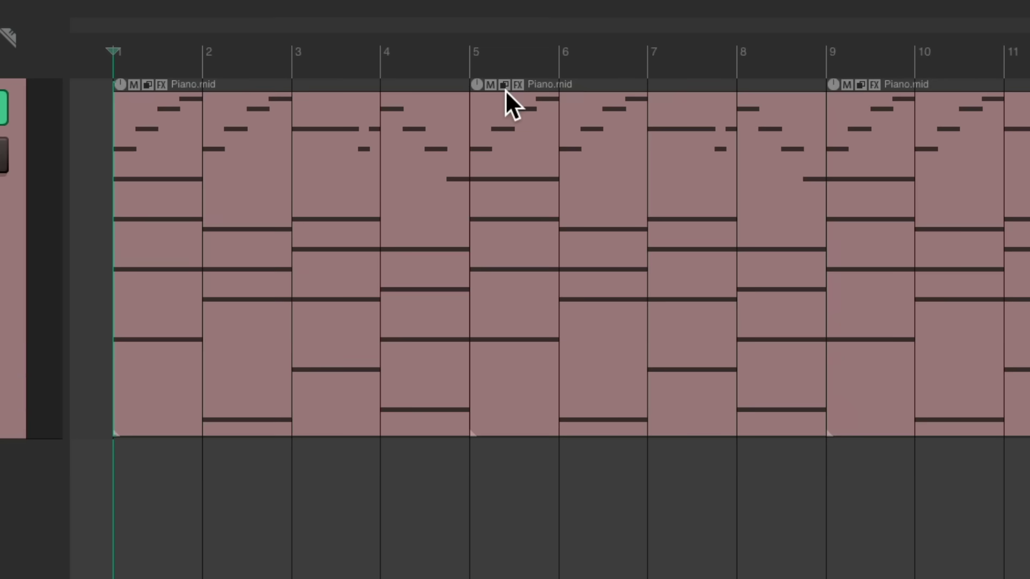
click(506, 86)
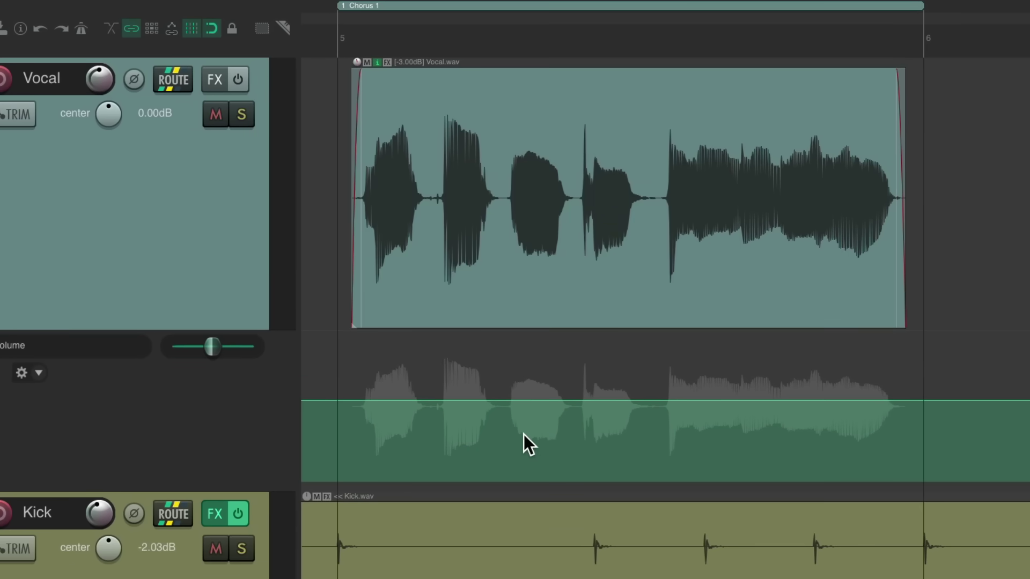
Step: Draw a freehand curve on the Vocal volume envelope beneath the Chorus 1 Vocal.wav
mouse_move(354, 401)
mouse_down()
mouse_move(423, 406)
mouse_move(476, 428)
mouse_move(485, 391)
mouse_move(552, 391)
mouse_move(619, 422)
mouse_move(623, 400)
mouse_move(814, 390)
mouse_move(904, 430)
mouse_up()
scroll(610, 416, down, 5)
Step: Create a Volume automation item spanning Chorus 1, try moving it, and undo the move
scroll(892, 393, up, 5)
mouse_move(339, 488)
mouse_down()
mouse_move(740, 478)
mouse_move(904, 487)
mouse_up()
drag(509, 486, 611, 476)
key(ctrl+z)
Step: Copy the Volume automation item to another chorus and redraw part of the Chorus 1 curve
scroll(608, 487, down, 5)
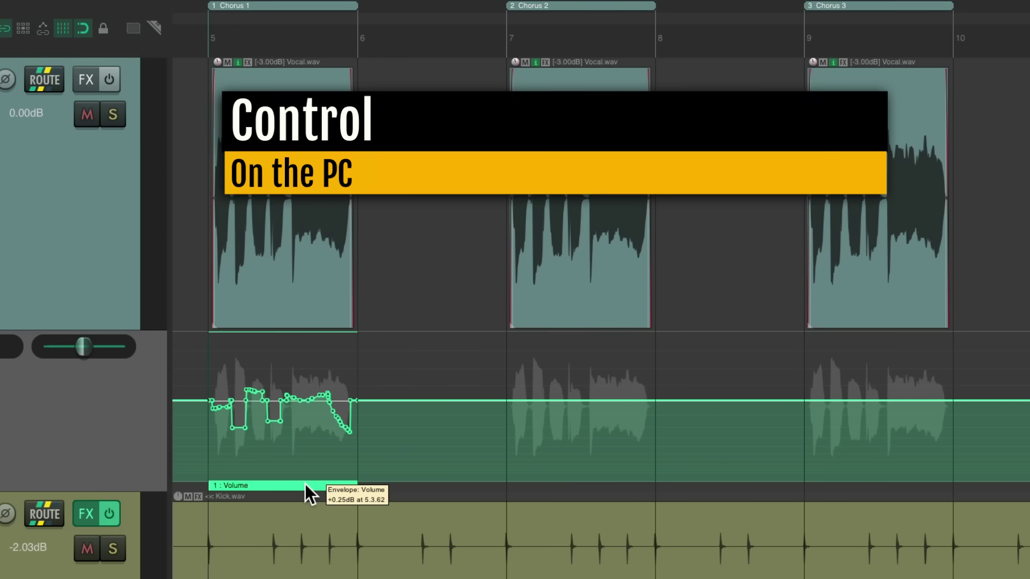
drag(305, 483, 862, 485)
mouse_move(307, 368)
mouse_down()
mouse_move(333, 362)
mouse_move(350, 440)
mouse_up()
Step: Undo to one Chorus 1 item and place pooled copies under Choruses 2 and 3
key(ctrl+z)
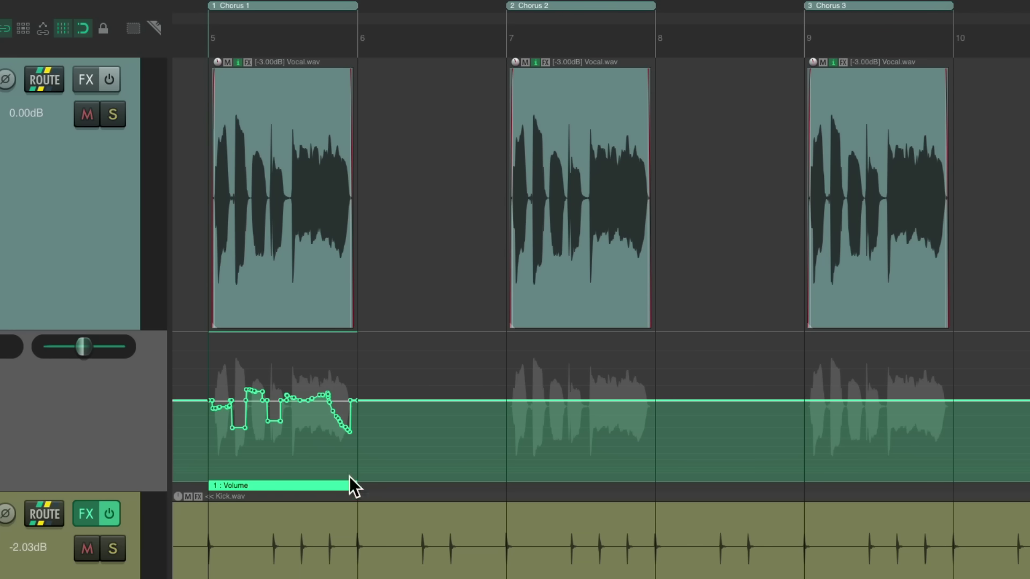
drag(349, 483, 858, 500)
ctrl+click(867, 488)
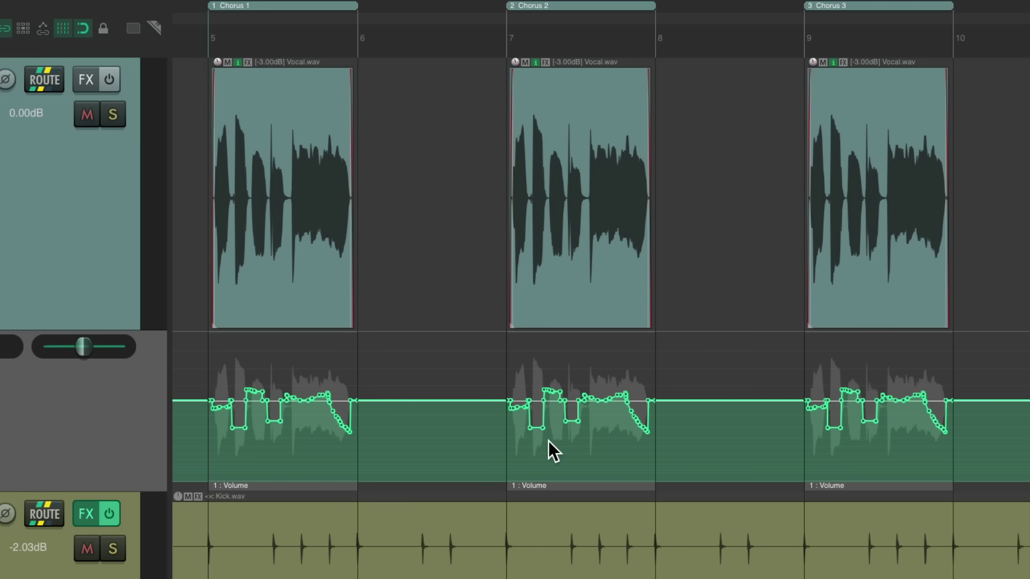
Step: Redraw the curves: high Chorus 1 plateaus, a flat low Chorus 2 line, a falling Chorus 3 end
mouse_move(290, 374)
mouse_down()
mouse_move(338, 375)
mouse_move(331, 433)
mouse_move(346, 455)
mouse_move(331, 400)
mouse_move(350, 446)
mouse_up()
mouse_move(228, 370)
mouse_down()
mouse_move(259, 365)
mouse_move(255, 413)
mouse_move(279, 426)
mouse_up()
drag(553, 441, 585, 441)
drag(906, 378, 936, 427)
mouse_move(291, 386)
mouse_down()
mouse_move(338, 403)
mouse_move(349, 444)
mouse_up()
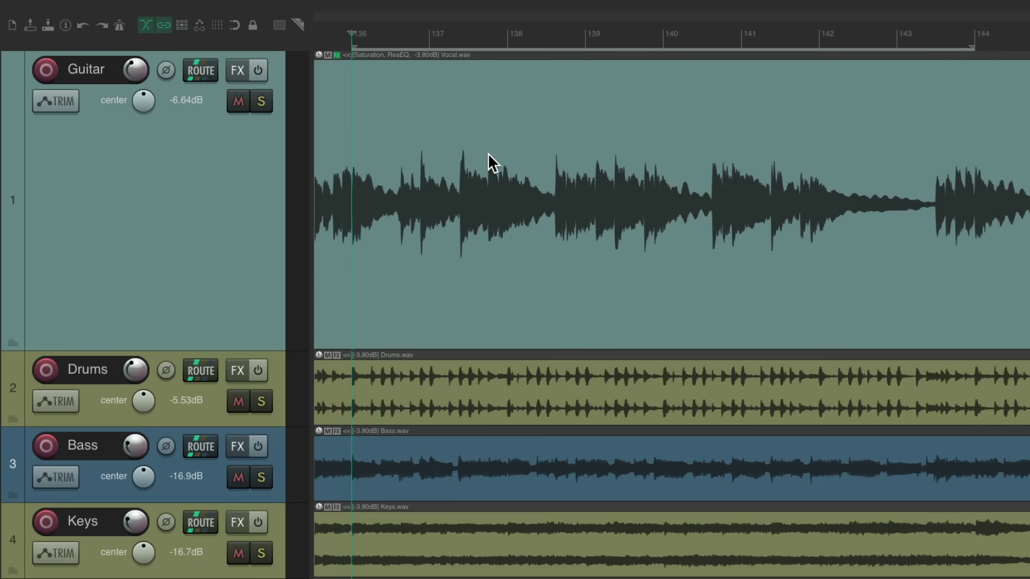
Step: Play back the band project with Guitar, Drums, Bass and Keys tracks
key(space)
key(space)
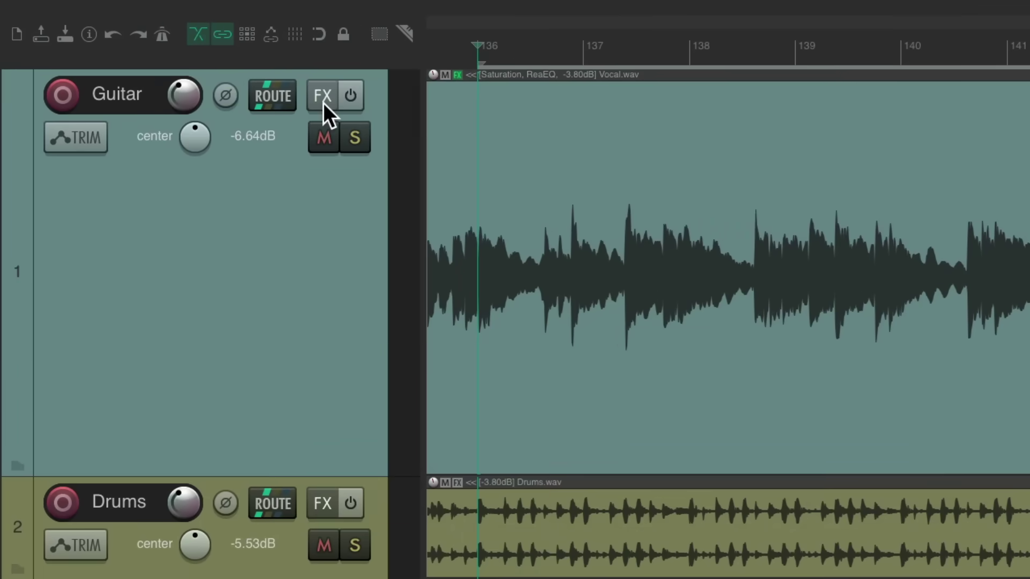
Step: Add JS: Volume/Pan Smoother v5 to the Guitar track and open its Volume parameter options
click(237, 71)
text(vol)
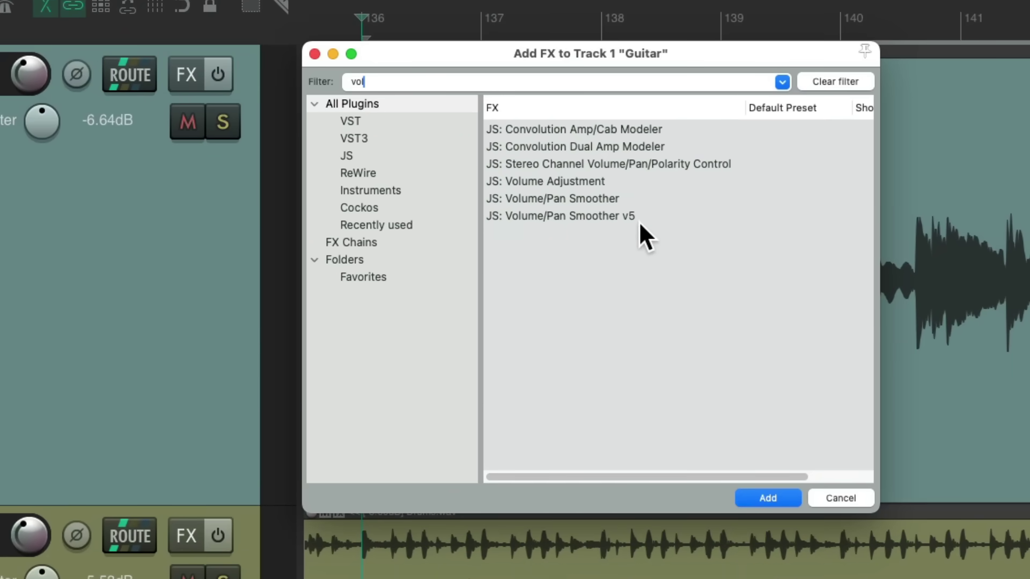
click(640, 221)
double_click(646, 218)
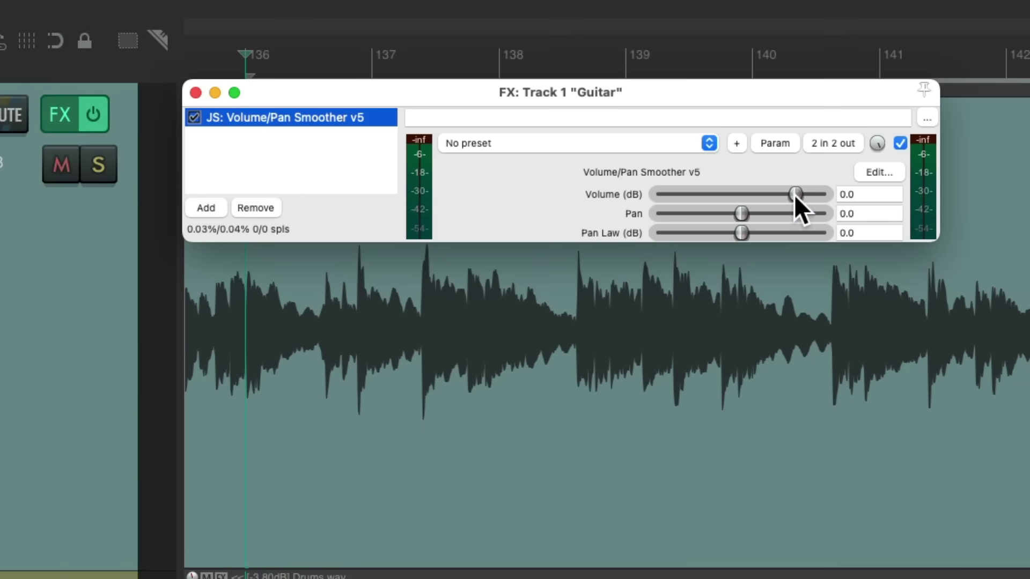
click(775, 142)
Step: Enable LFO modulation on Guitar Volume, lowering the baseline and setting strength near 27%
click(854, 232)
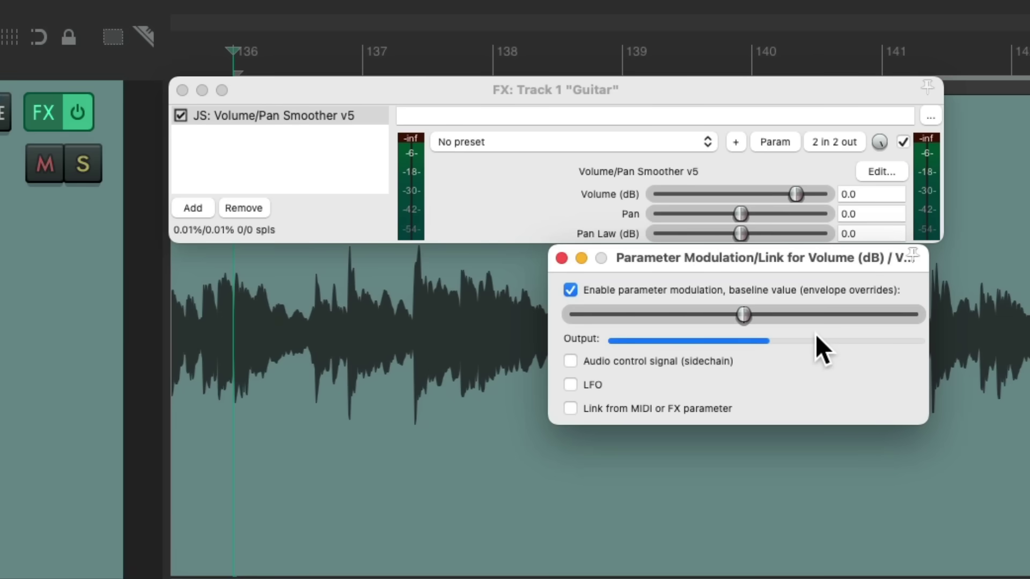
click(570, 384)
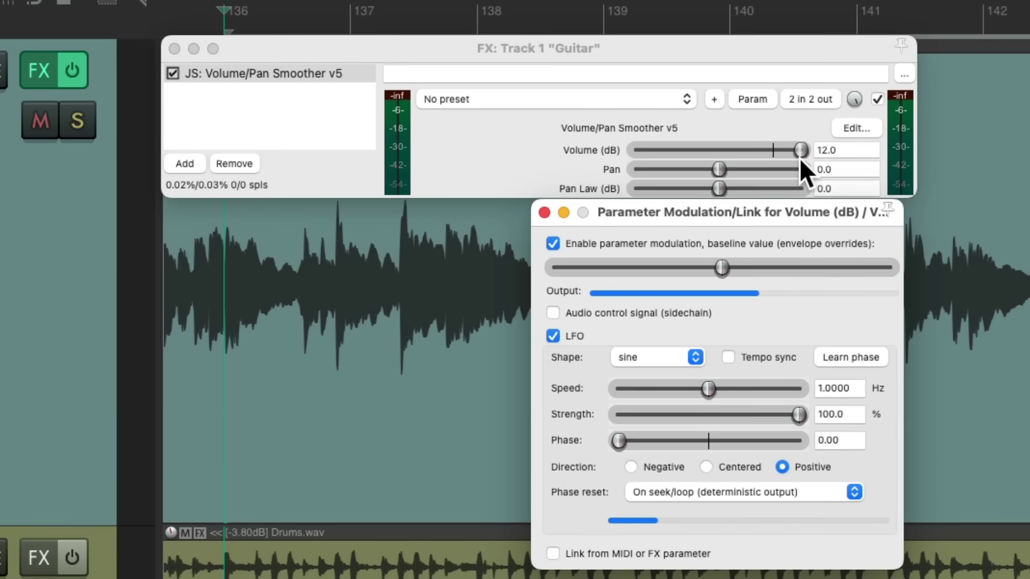
drag(737, 258, 673, 268)
drag(798, 416, 650, 420)
mouse_move(707, 390)
mouse_down()
mouse_move(761, 392)
mouse_move(715, 392)
mouse_up()
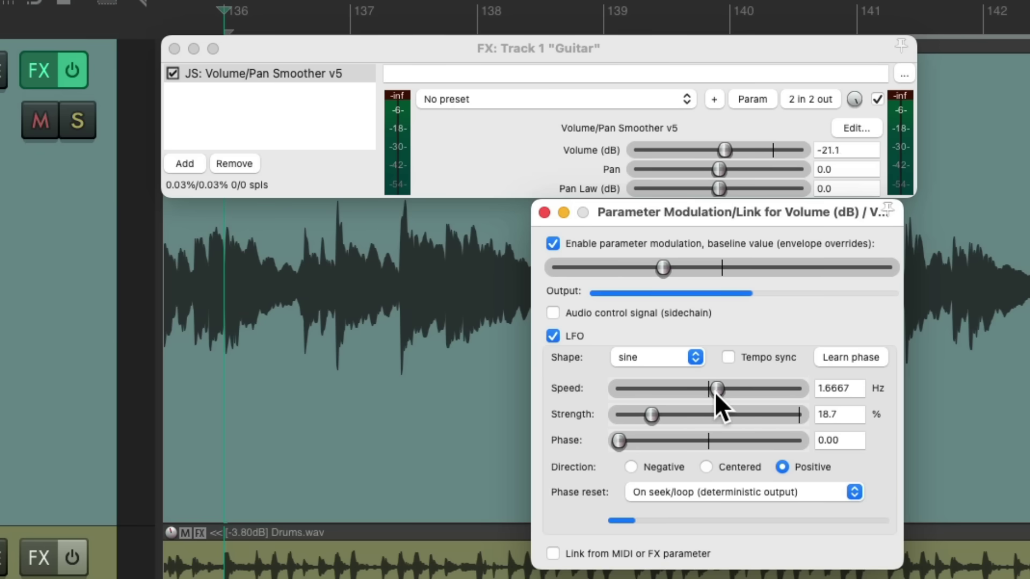
drag(648, 263, 691, 268)
mouse_move(648, 414)
mouse_down()
mouse_move(768, 413)
mouse_move(635, 416)
mouse_up()
Step: During playback, fine-tune the baseline near -11.7 and the LFO speed to 3.3333 Hz
key(space)
drag(690, 266, 694, 266)
mouse_move(716, 390)
mouse_down()
mouse_move(738, 393)
mouse_move(697, 396)
mouse_move(734, 389)
mouse_up()
drag(650, 418, 669, 418)
drag(697, 270, 665, 278)
drag(732, 389, 739, 387)
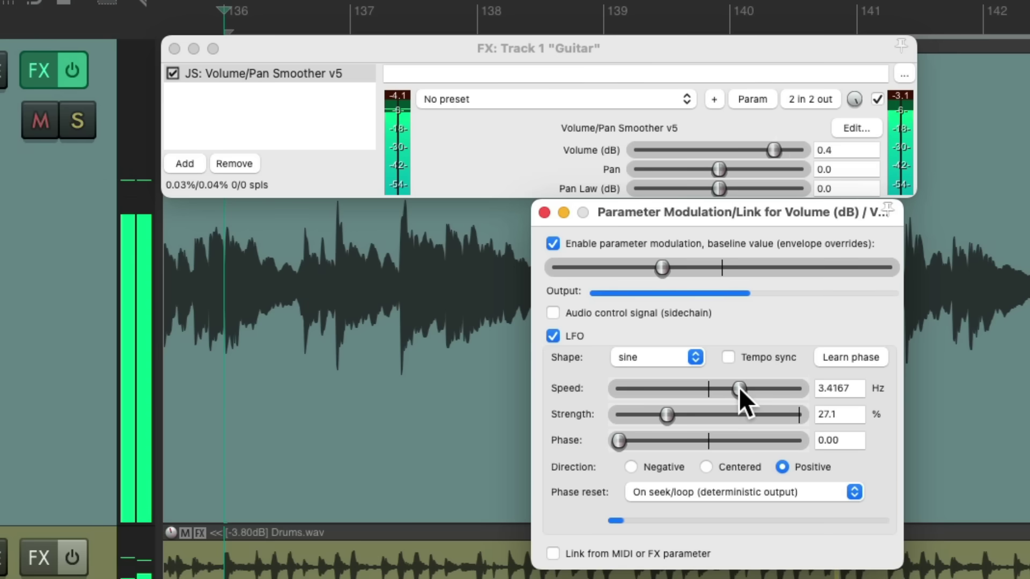
drag(659, 270, 662, 271)
Step: Tempo-sync the Volume LFO at 1.6667 QN and audition it while nudging the baseline
click(728, 356)
drag(757, 387, 712, 392)
key(space)
drag(666, 269, 669, 268)
key(space)
Step: Try negative direction, then return to positive with baseline at 0.2 and speed 0.25 QN
click(632, 466)
drag(670, 268, 749, 269)
key(space)
drag(707, 389, 765, 391)
drag(744, 269, 746, 268)
click(783, 467)
drag(746, 270, 647, 278)
mouse_move(780, 389)
mouse_down()
mouse_move(801, 392)
mouse_move(770, 393)
mouse_up()
Step: Give the Volume LFO a square shape swinging negatively, with the baseline back at 0.1
click(696, 358)
click(692, 379)
key(space)
drag(655, 269, 635, 270)
click(632, 466)
drag(636, 272, 722, 271)
Step: Tune the square LFO speed to about 0.52 QN and audition it
drag(769, 389, 746, 394)
drag(749, 391, 811, 392)
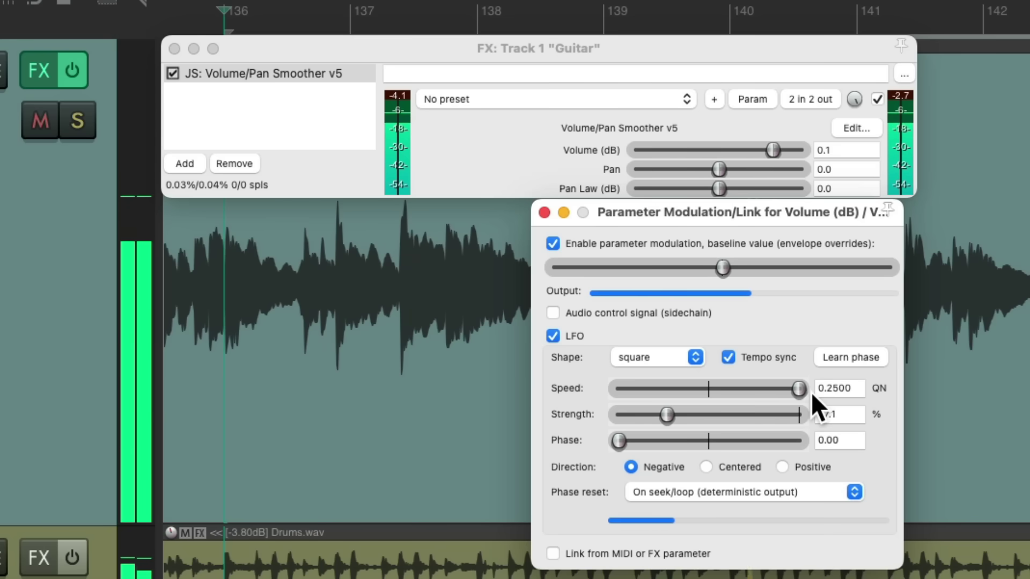
drag(799, 388, 769, 392)
key(space)
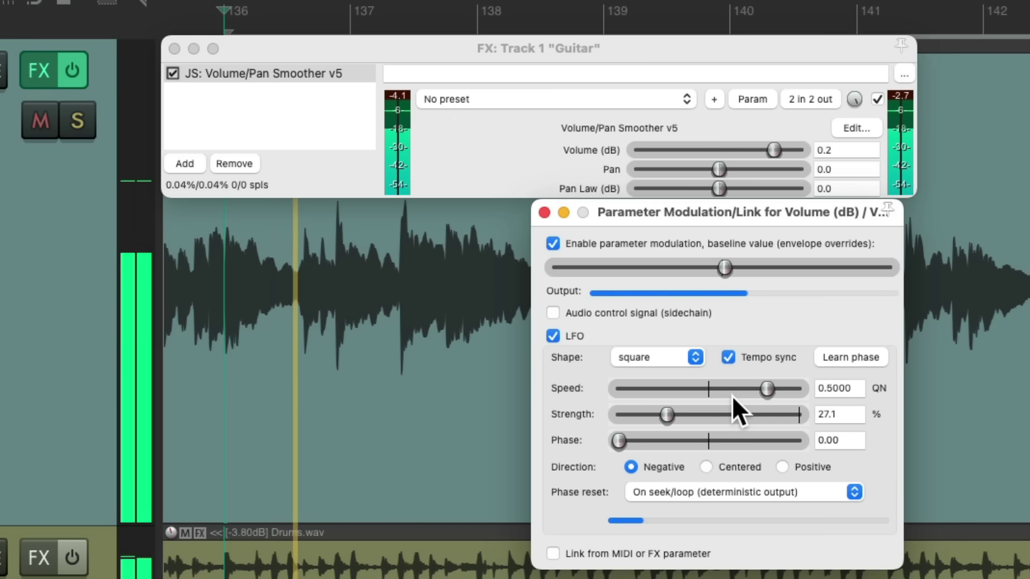
key(space)
Step: Close the Volume modulation window and enable an LFO on the Pan parameter
click(544, 213)
click(776, 142)
click(756, 234)
click(562, 381)
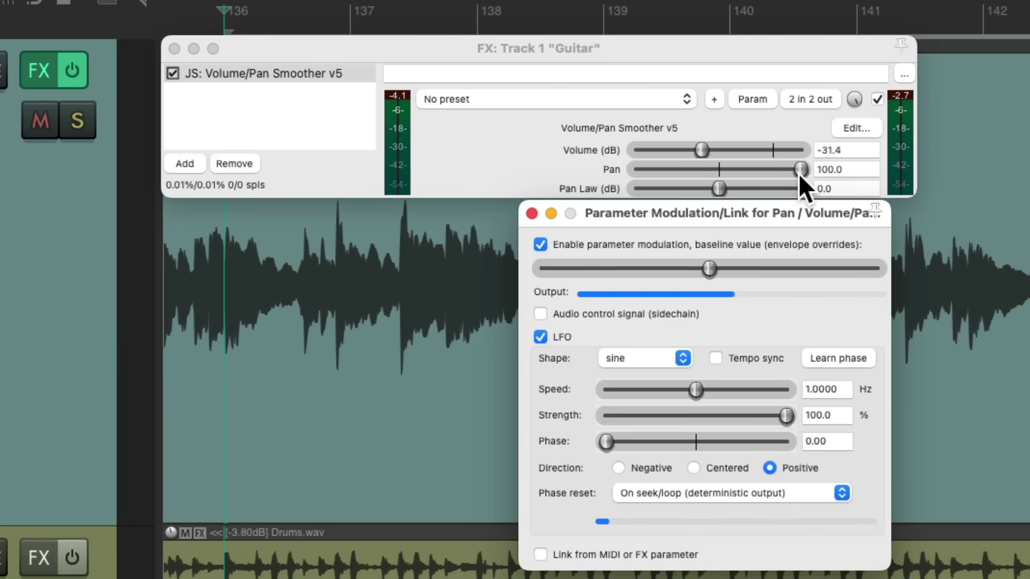
Step: Center the Pan LFO, raise its speed to about 3.8 Hz, and set strength near 72%
click(695, 468)
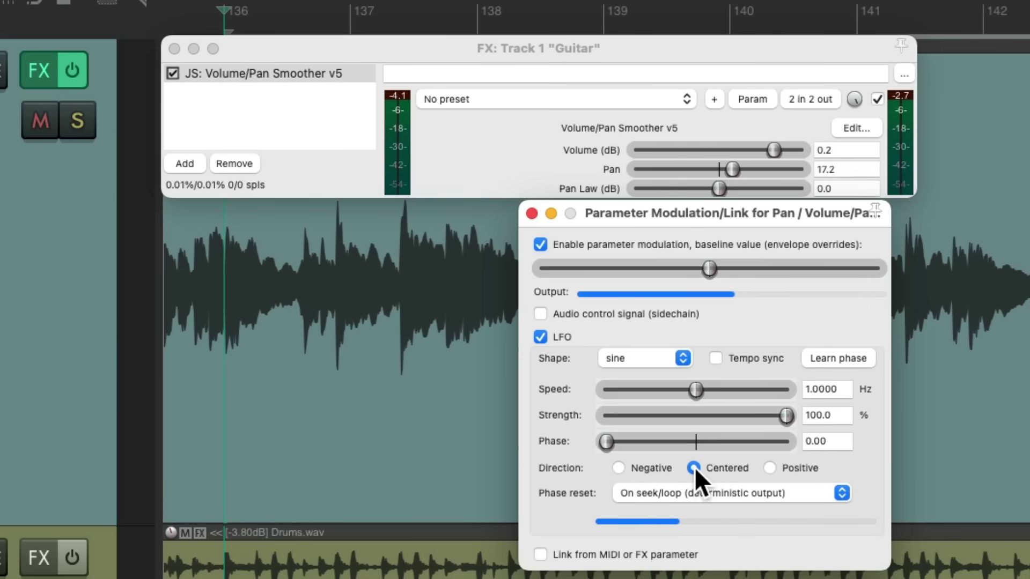
drag(698, 390, 741, 389)
key(space)
drag(784, 416, 661, 420)
scroll(748, 395, up, 6)
drag(661, 420, 746, 417)
scroll(754, 393, down, 4)
Step: Make the Pan LFO a square wave, tempo-synced at 0.25 QN, with about 72% strength
click(683, 356)
click(673, 381)
drag(751, 417, 802, 421)
key(space)
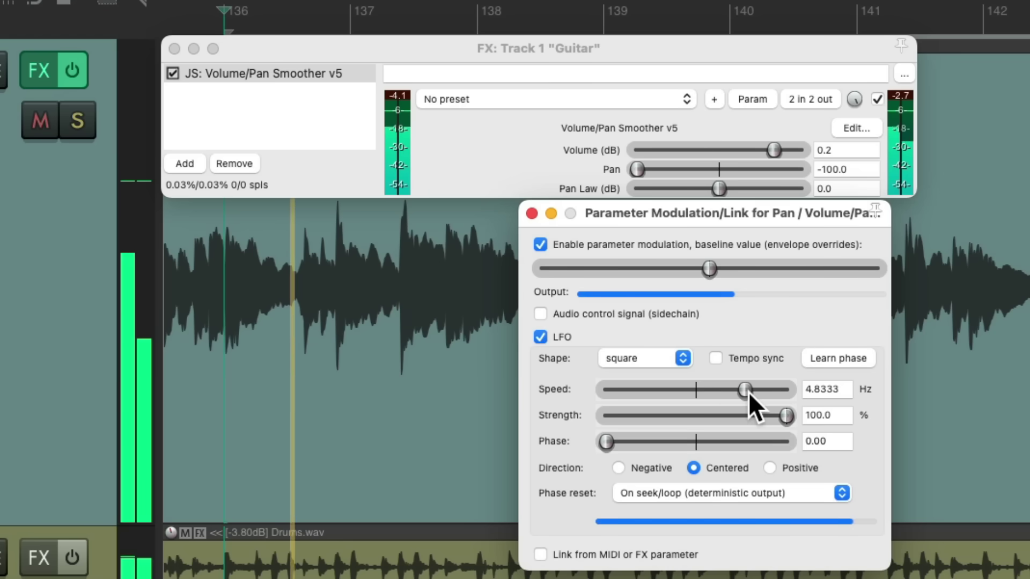
click(717, 360)
drag(763, 389, 700, 399)
mouse_move(695, 387)
mouse_down()
mouse_move(799, 389)
mouse_move(695, 398)
mouse_up()
drag(787, 416, 729, 425)
Step: Close the Pan modulation window and add ReaEQ to the Guitar chain via an 'eq' search
click(532, 213)
double_click(337, 152)
text(eq)
double_click(530, 145)
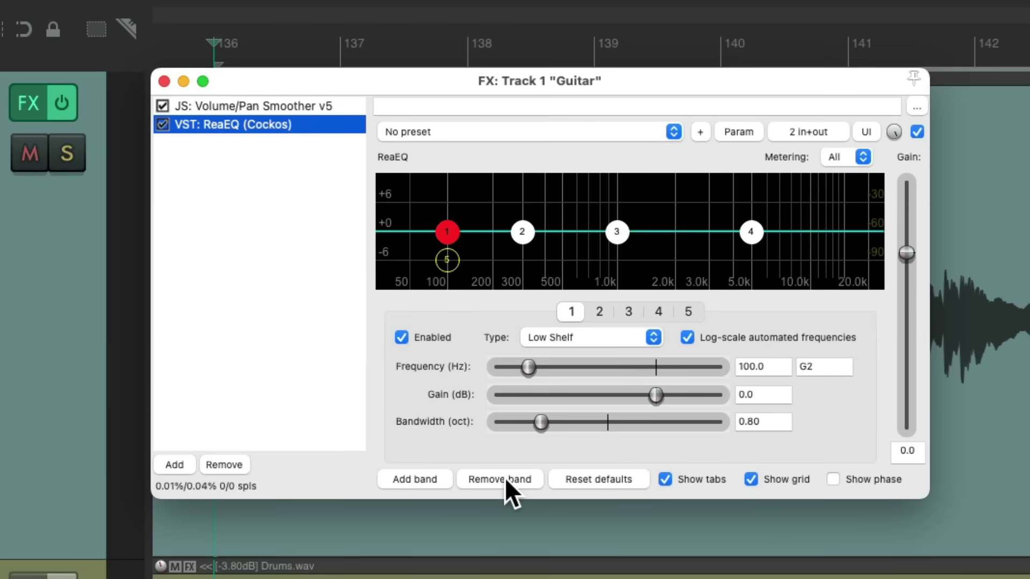
Step: Reduce ReaEQ to one enabled Low Pass band with its cutoff at about 3.6 kHz
click(505, 479)
click(504, 479)
click(505, 479)
click(505, 479)
click(448, 259)
click(622, 338)
click(618, 320)
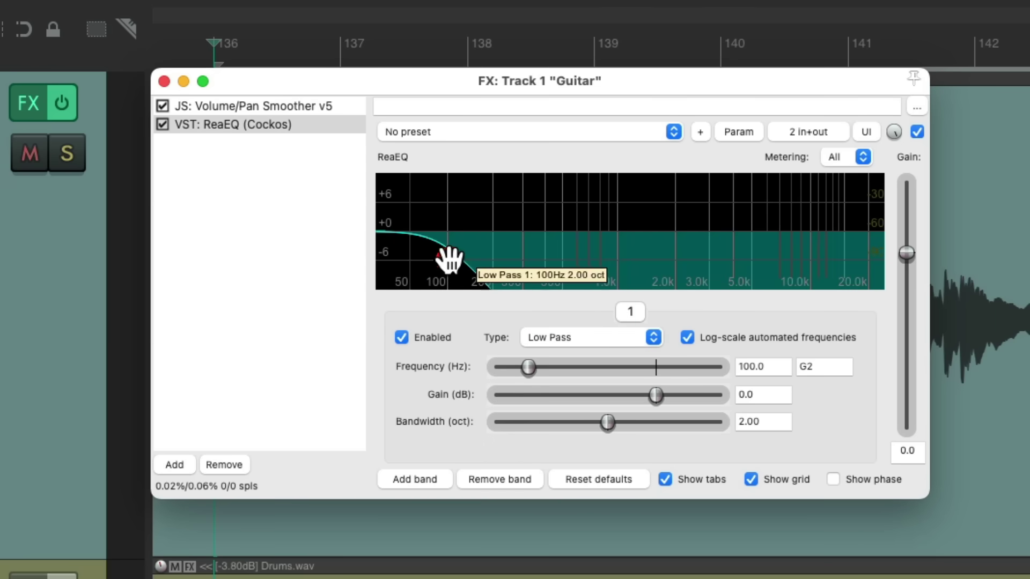
drag(445, 259, 685, 306)
drag(805, 264, 663, 273)
scroll(673, 259, up, 3)
Step: Enable an LFO on ReaEQ's low-pass frequency at about 26% strength with a raised baseline cutoff
key(space)
click(731, 132)
click(726, 221)
click(483, 517)
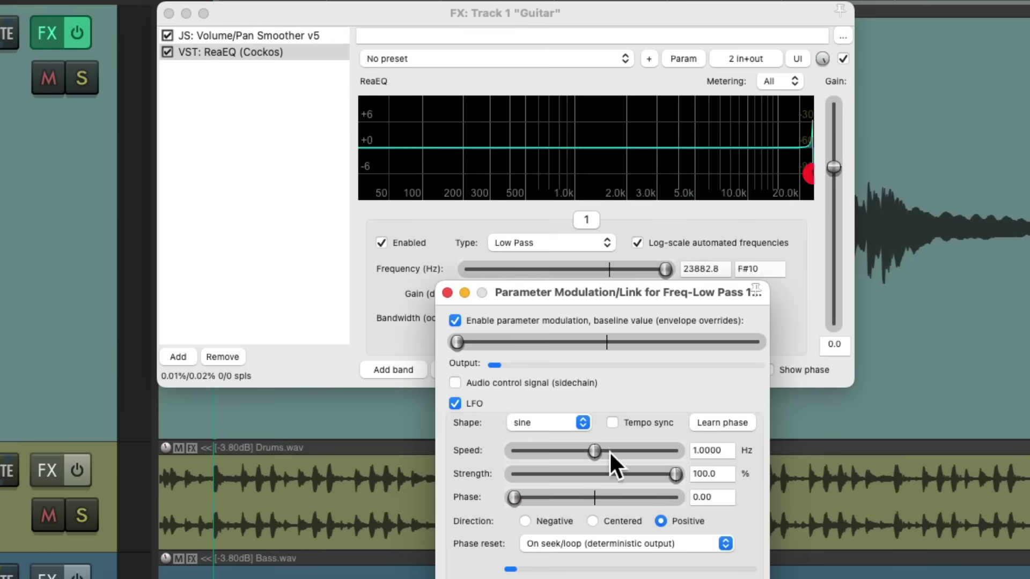
drag(675, 474, 551, 478)
drag(457, 342, 621, 342)
Step: During playback, slow the filter LFO to about 0.55 Hz and set strength near 30%
key(space)
drag(595, 452, 551, 448)
drag(623, 344, 595, 346)
drag(555, 473, 554, 451)
click(552, 451)
Step: Tempo-sync the filter LFO at 0.75 QN and fine-tune the baseline cutoff
click(612, 423)
drag(596, 343, 579, 346)
drag(673, 449, 648, 451)
drag(580, 342, 601, 343)
drag(650, 455, 598, 456)
drag(596, 343, 575, 348)
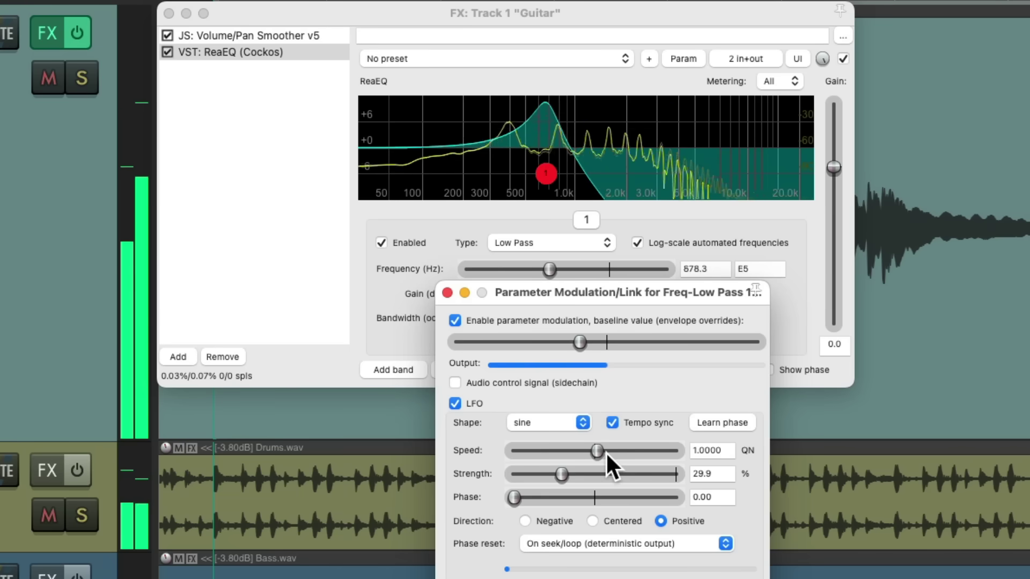